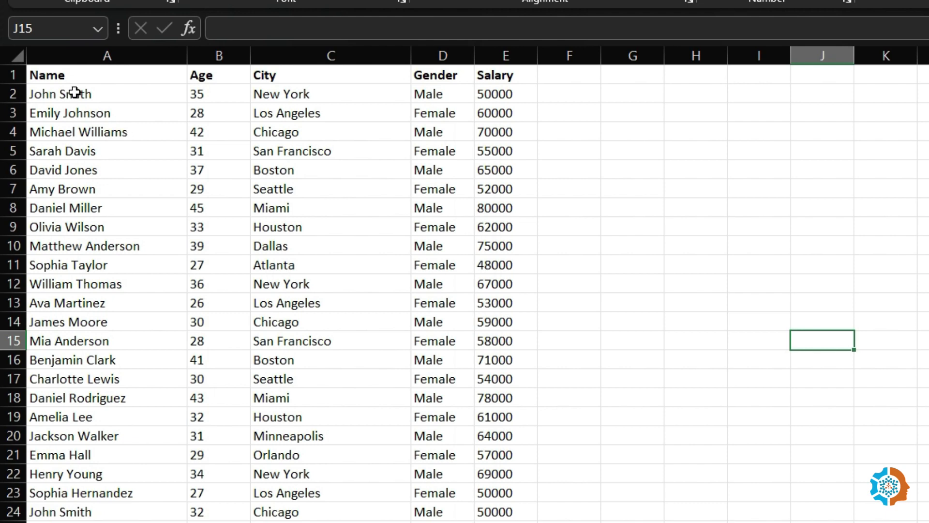
- Sort the table by the Name column from A to Z, expanding the selection to the neighbouring columns
left_click(75, 93)
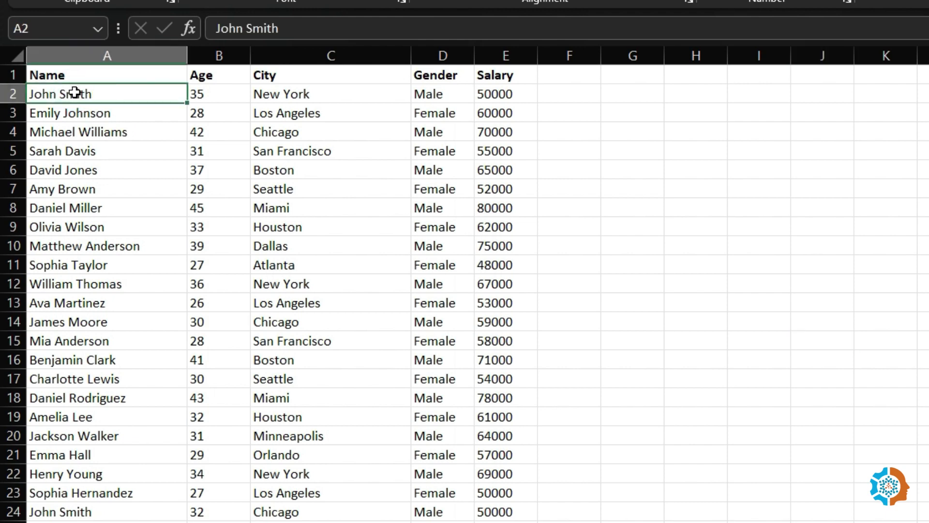
key("ctrl+shift+Down")
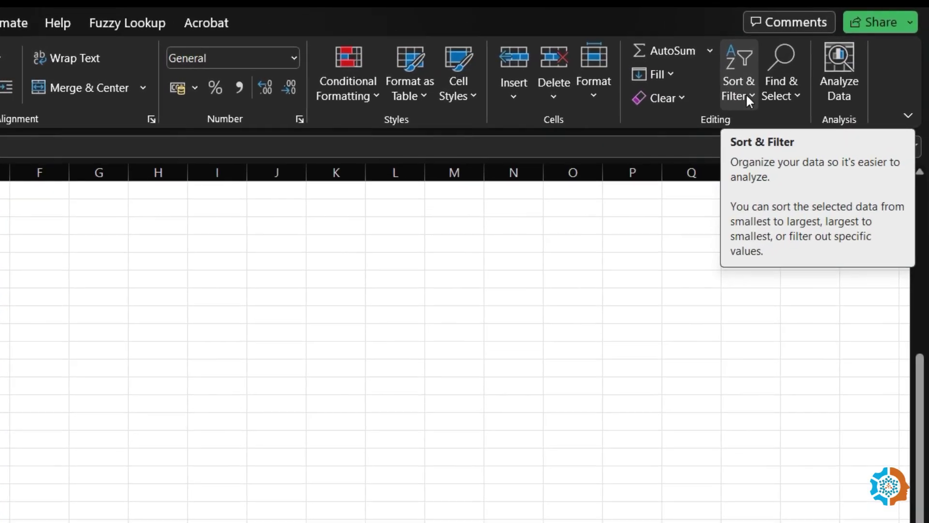
left_click(741, 94)
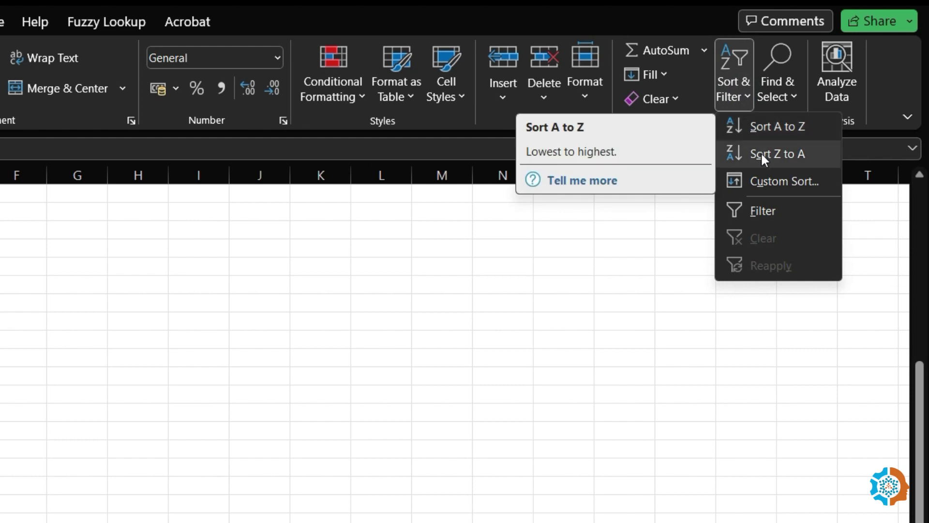
left_click(766, 127)
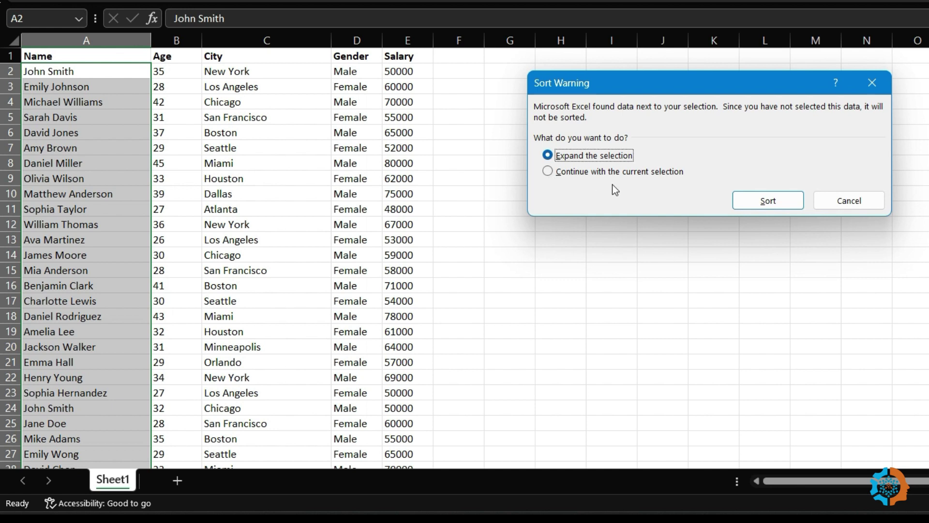
left_click(773, 201)
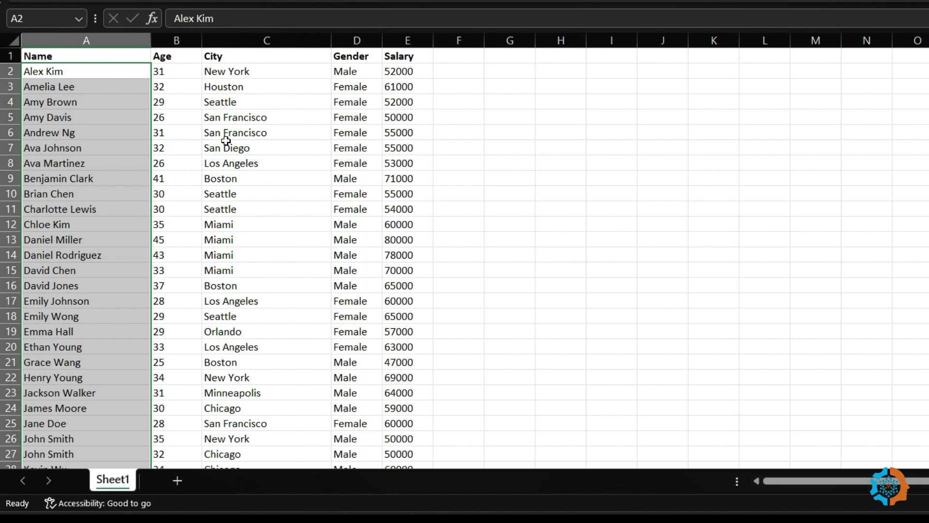
- Sort the table by the Age column from smallest to largest with the selection expanded, and check the rows
left_click(182, 71)
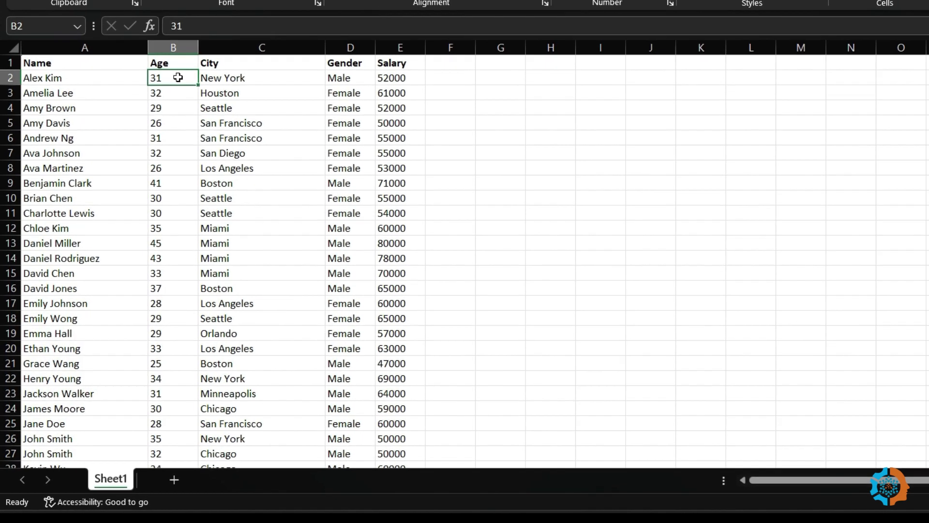
key("ctrl+shift+Down")
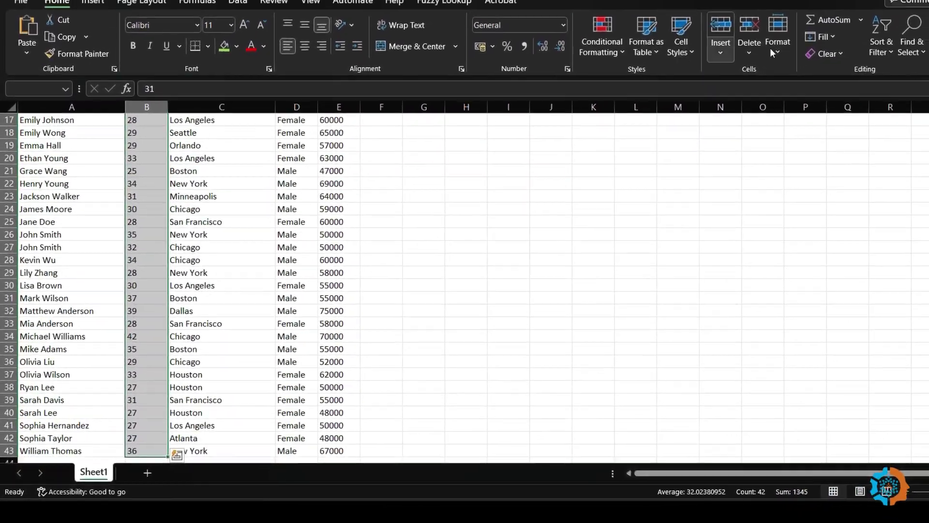
left_click(882, 43)
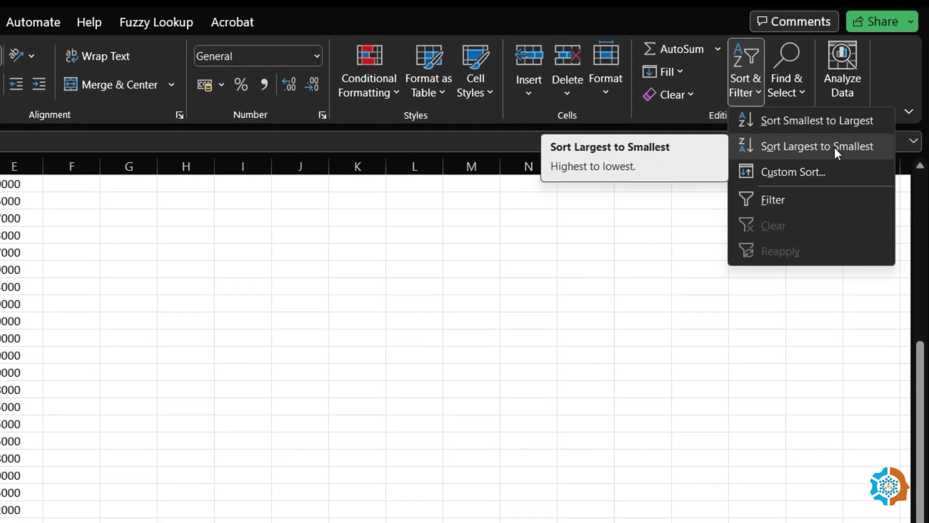
left_click(779, 121)
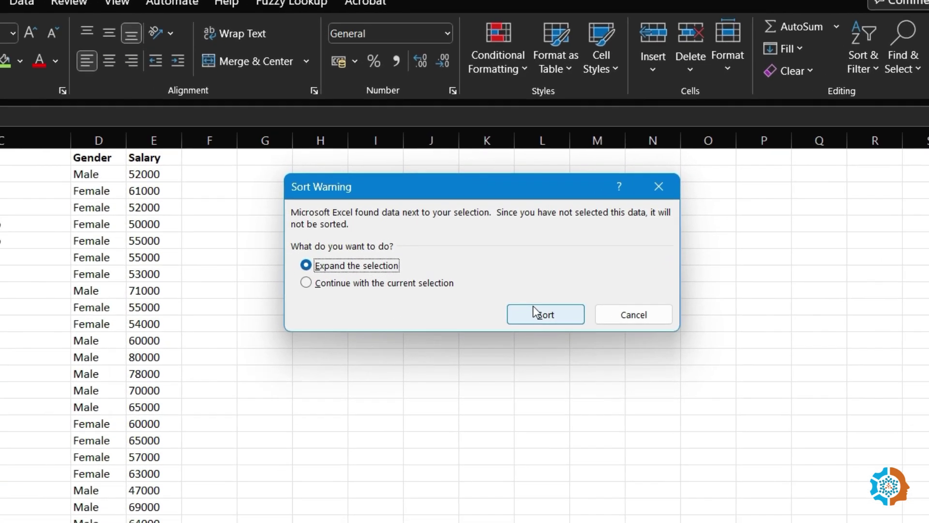
left_click(418, 345)
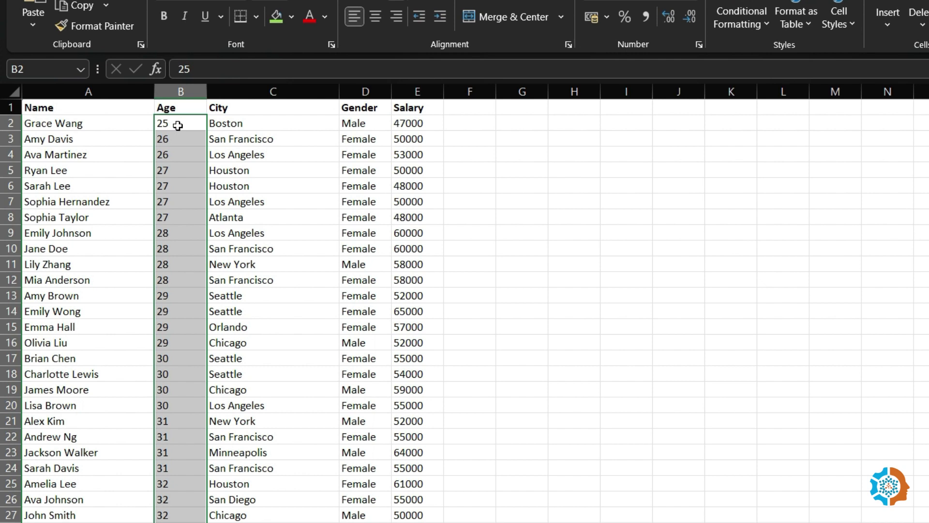
scroll(345, 196, "down", 9)
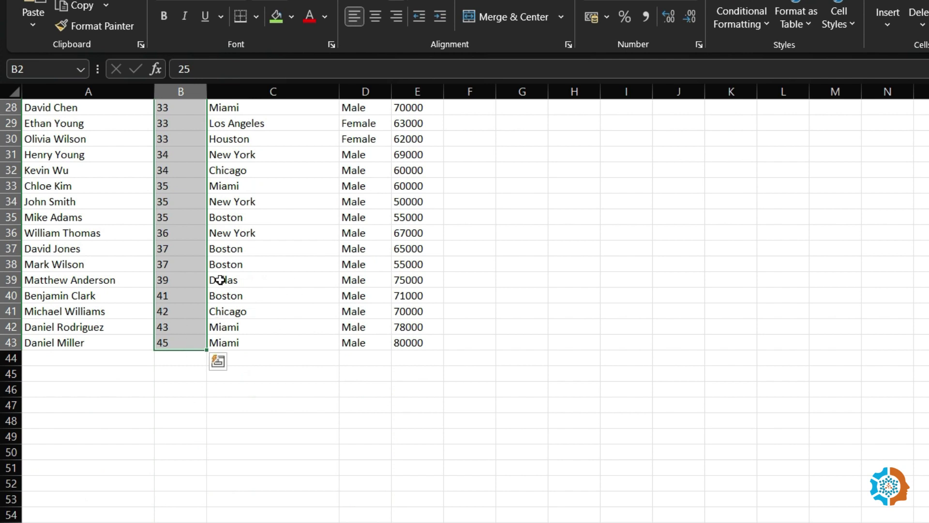
scroll(249, 278, "up", 9)
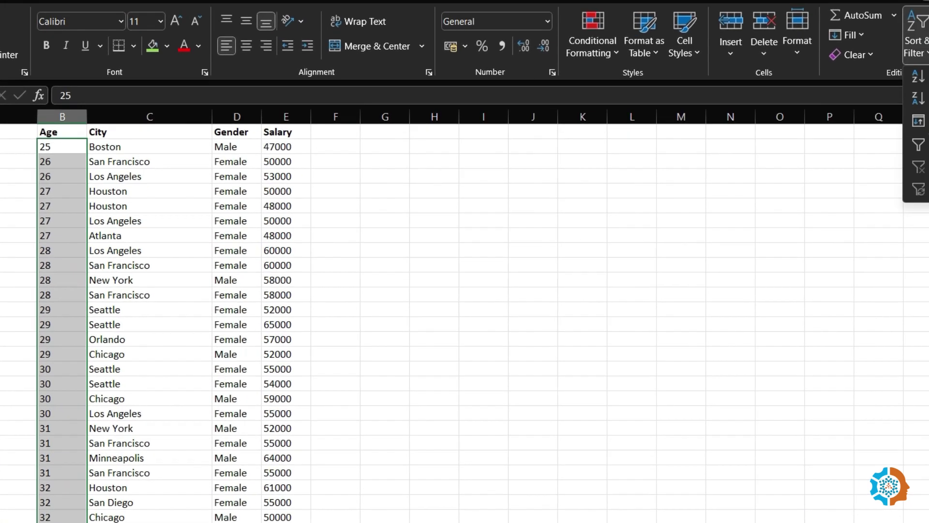
left_click(801, 56)
left_click(814, 144)
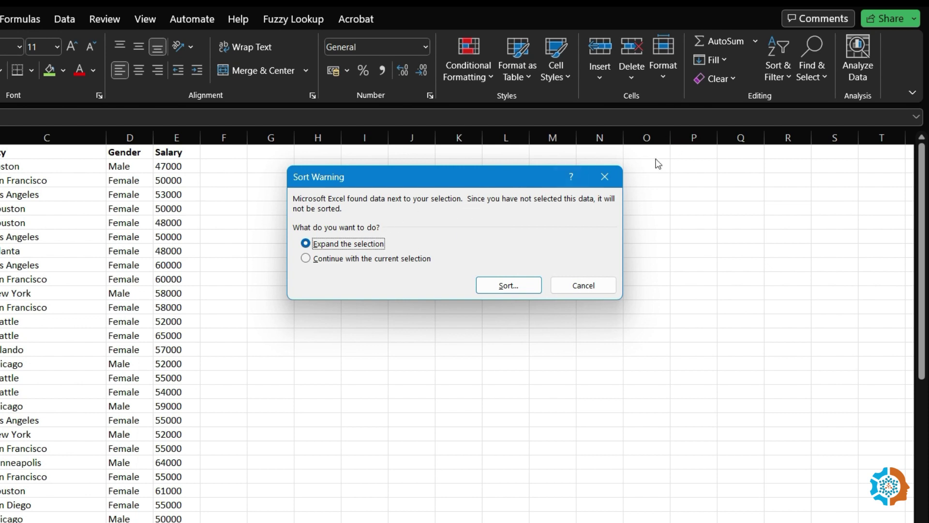
key("Escape")
- Start a custom sort with the selection expanded and set its first level to Name, A to Z
left_click(785, 76)
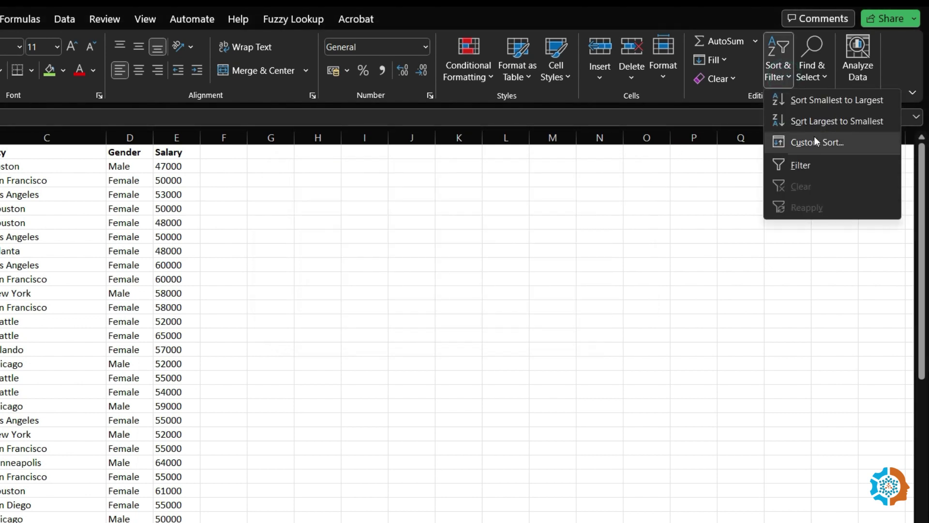
left_click(804, 143)
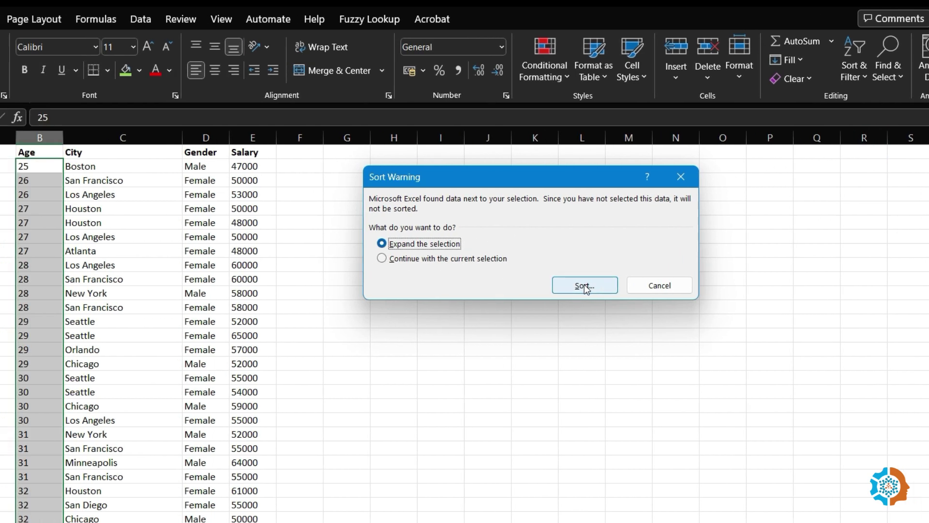
left_click(508, 285)
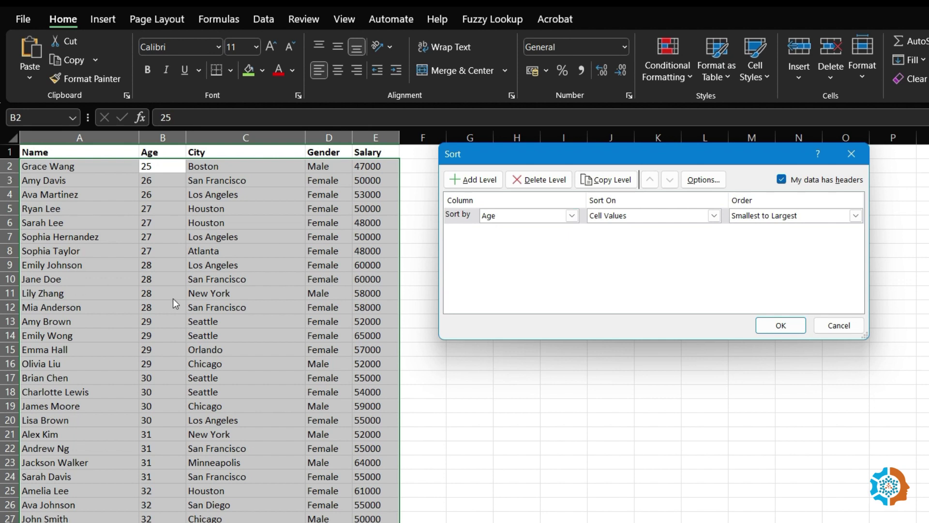
left_click(573, 217)
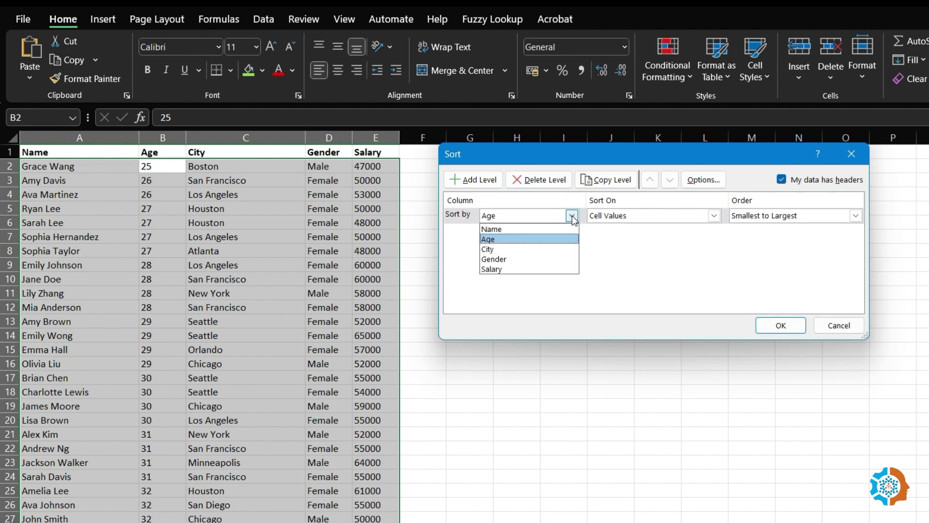
left_click(493, 231)
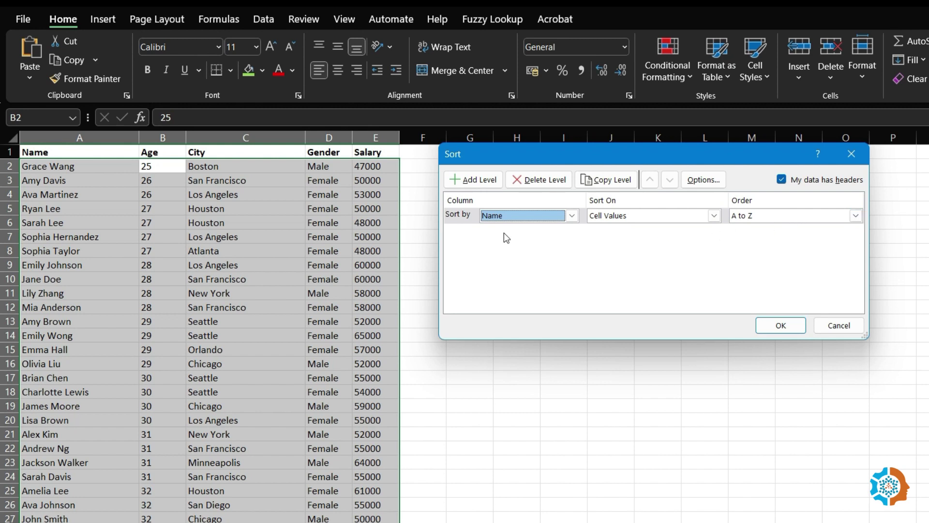
- Add a second sort level on Age, smallest to largest, and apply the custom sort
left_click(461, 181)
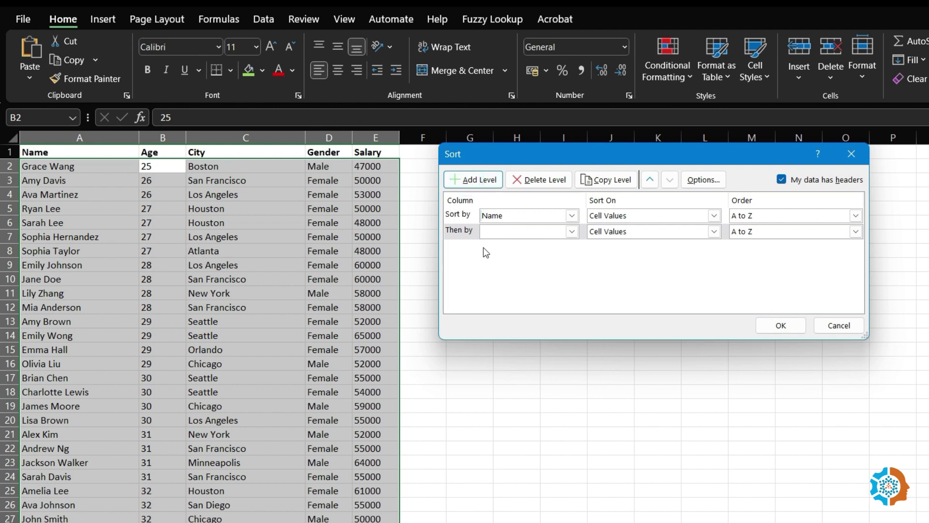
left_click(572, 232)
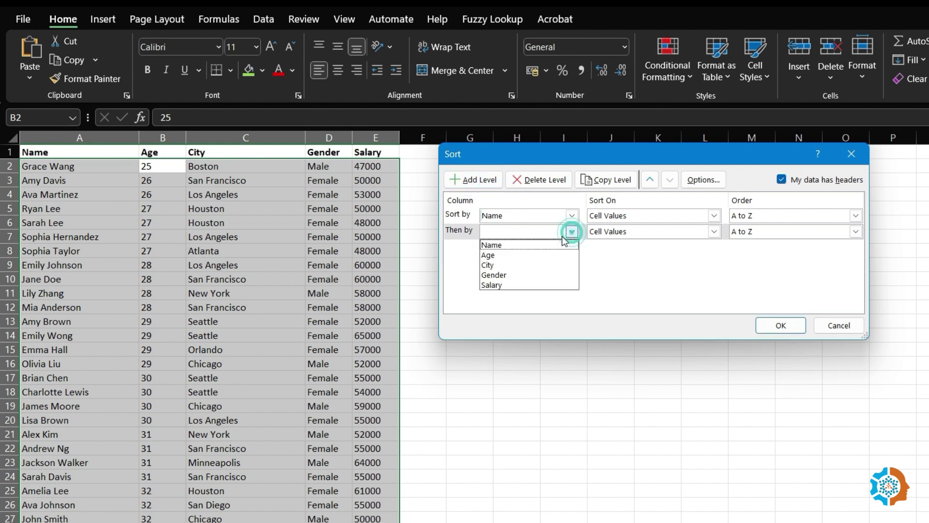
left_click(496, 258)
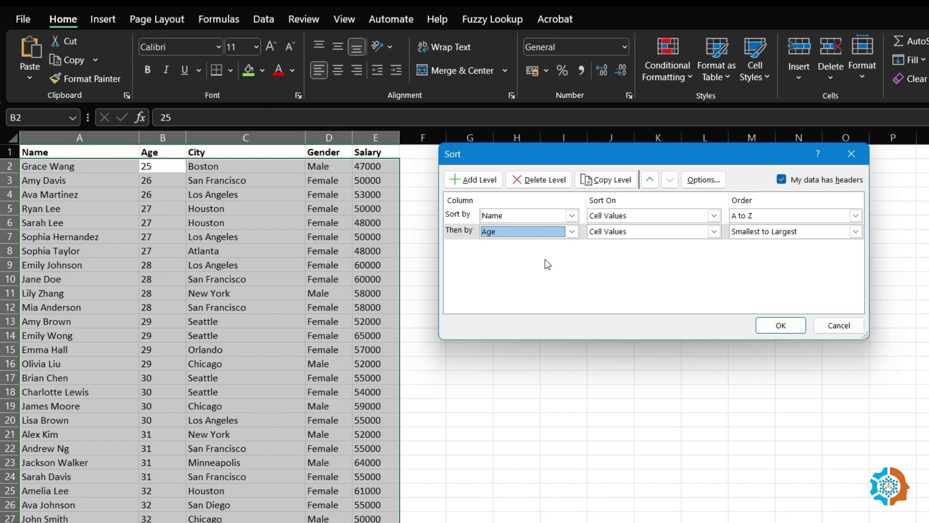
left_click(786, 324)
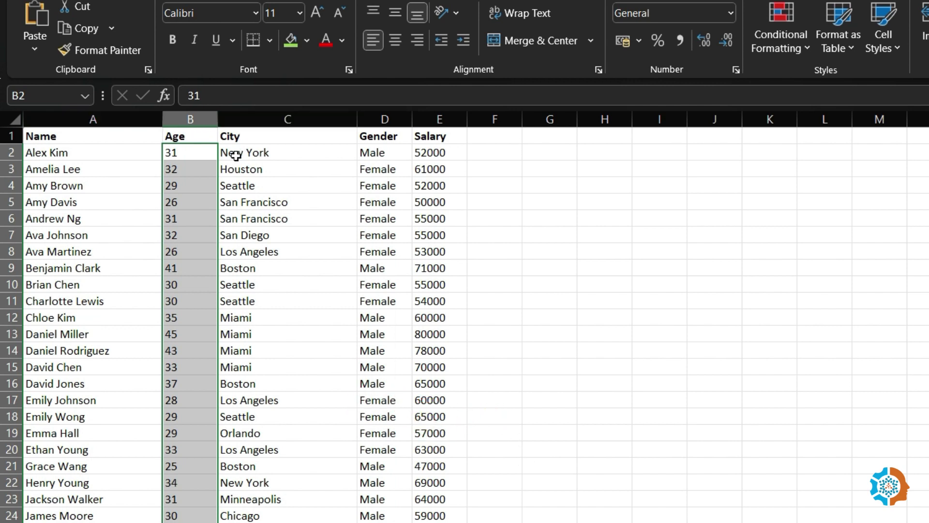
- Select columns A through E, start a custom sort on them and delete both existing sort levels
left_click(93, 119)
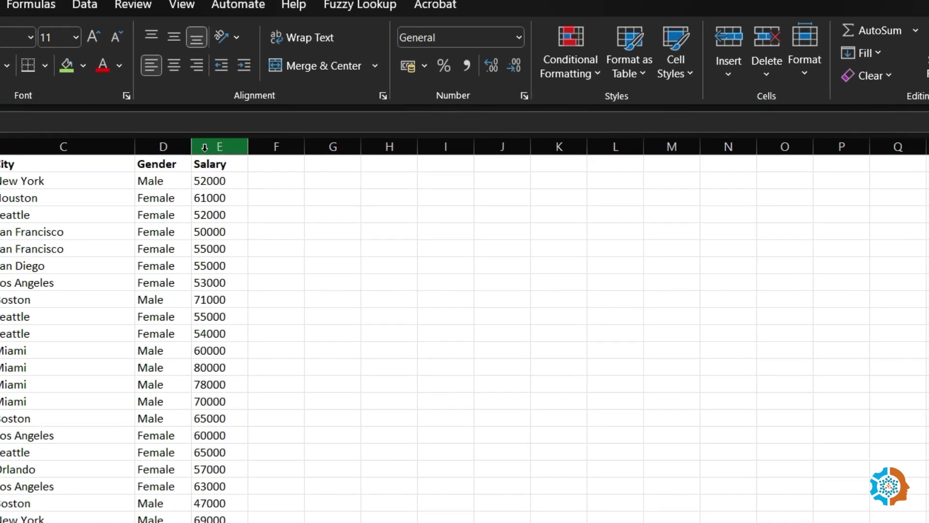
left_click(204, 147)
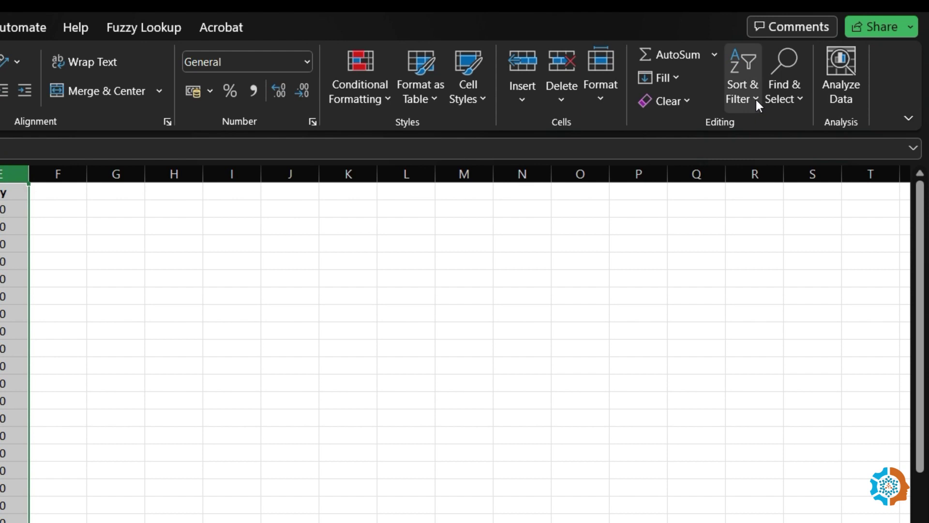
left_click(756, 100)
left_click(791, 183)
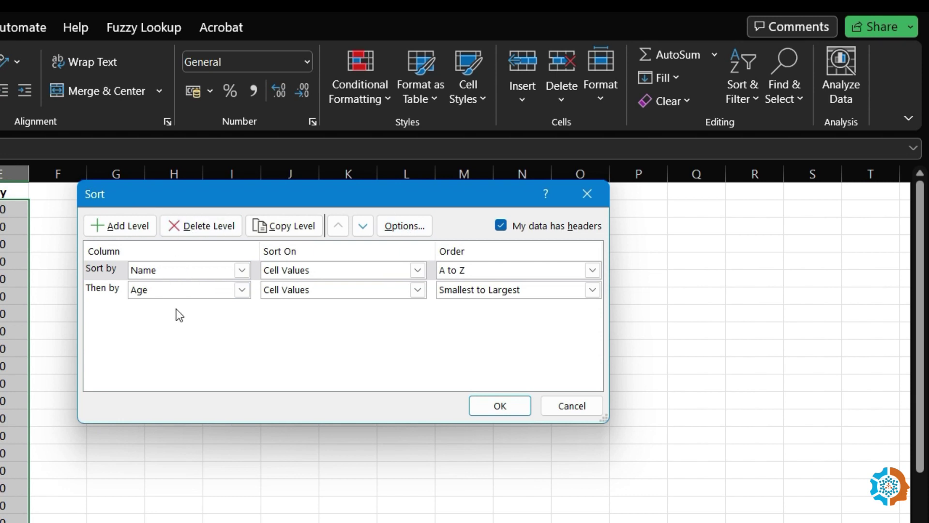
left_click(203, 227)
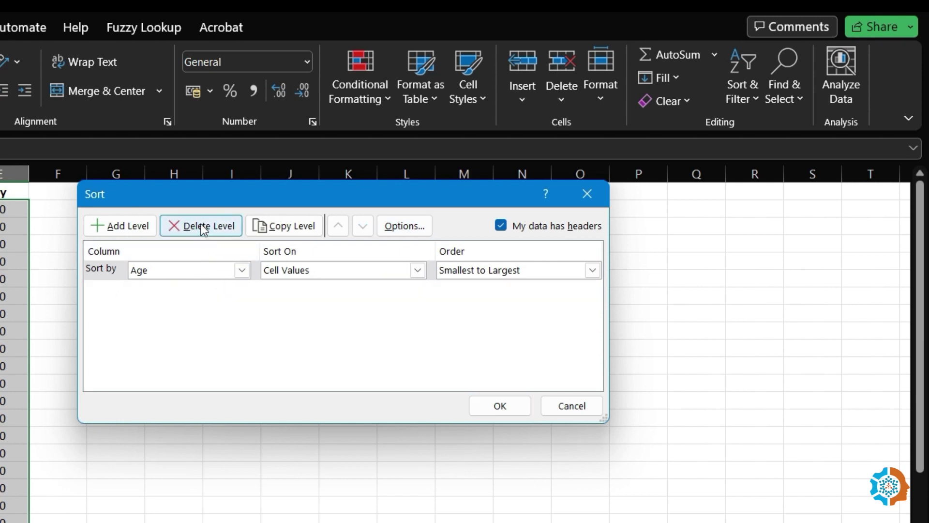
left_click(202, 226)
- Sort the columns left to right by Row 1 on cell values, A to Z
left_click(405, 227)
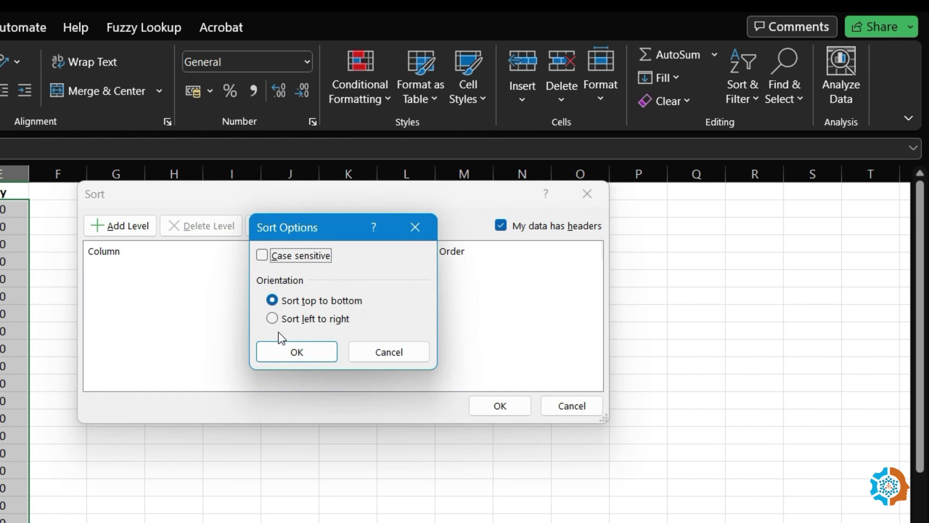
left_click(290, 320)
left_click(296, 352)
left_click(125, 224)
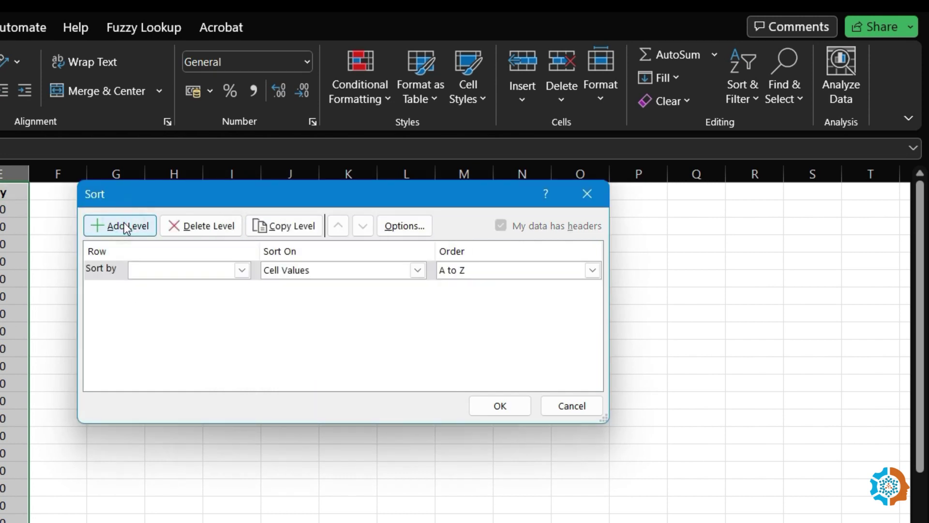
left_click(226, 272)
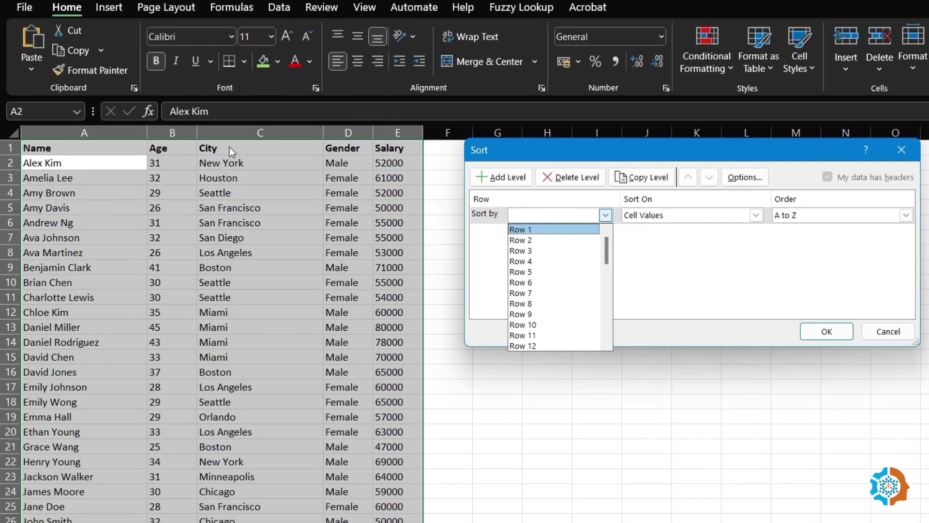
left_click(531, 228)
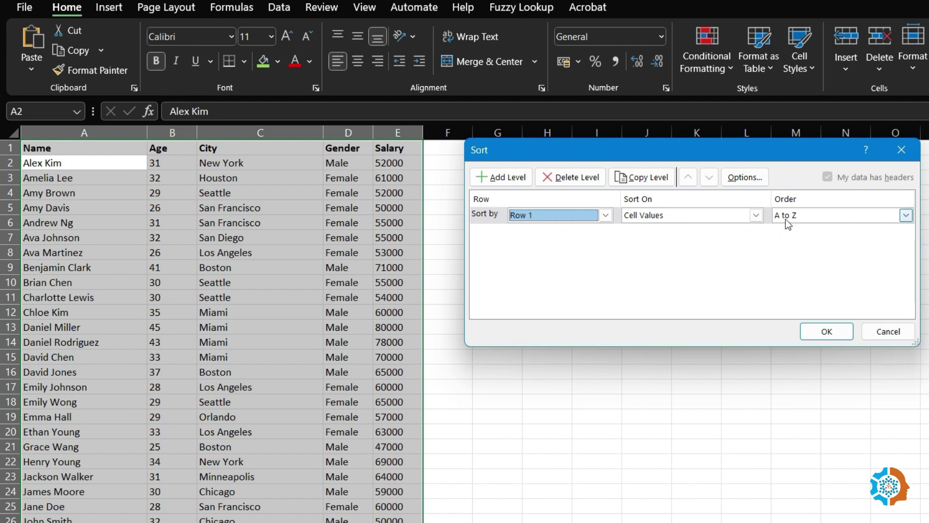
left_click(826, 332)
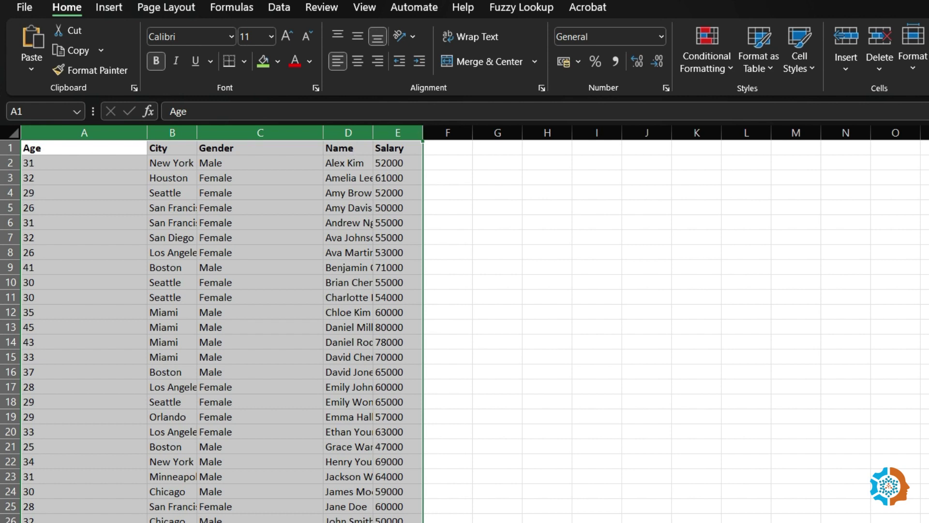
- Reopen the custom sort settings and close them, undo the left-to-right column sort, and deselect the table
key("alt+a")
key("s")
key("s")
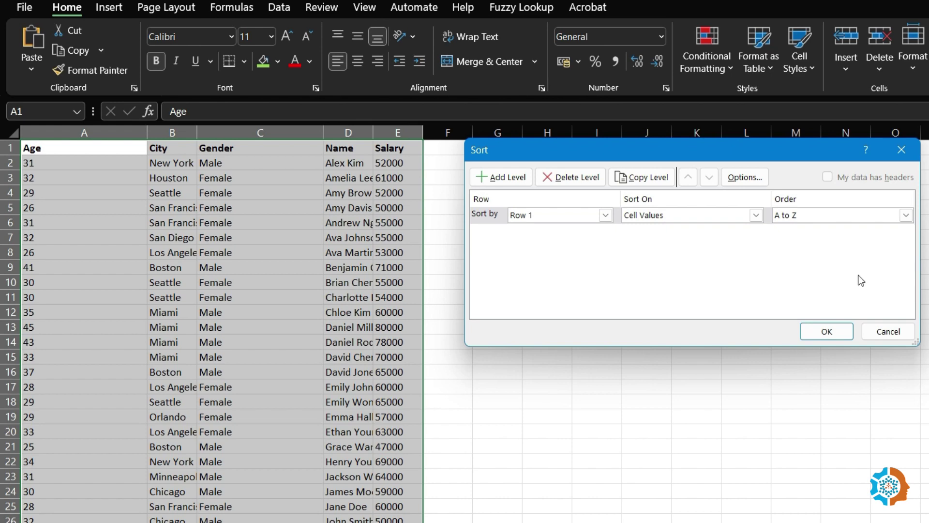
key("Return")
key("Return")
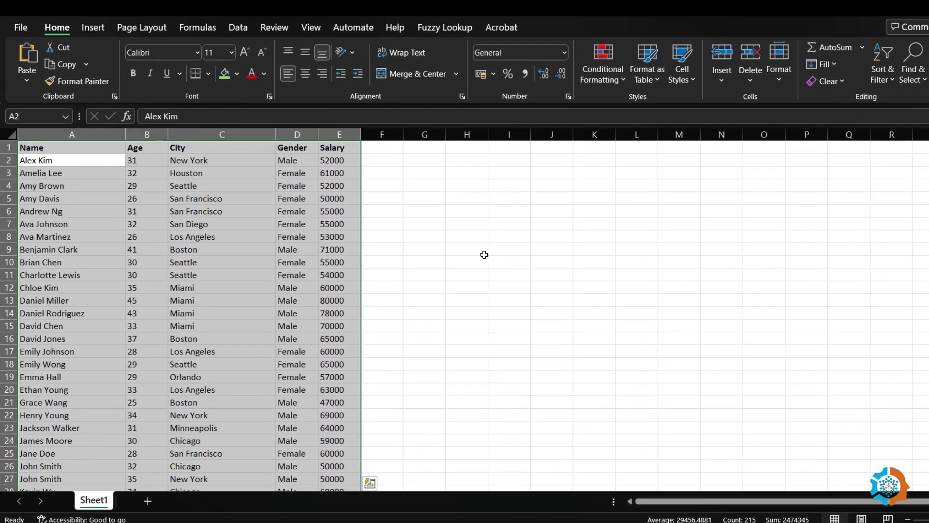
left_click(521, 233)
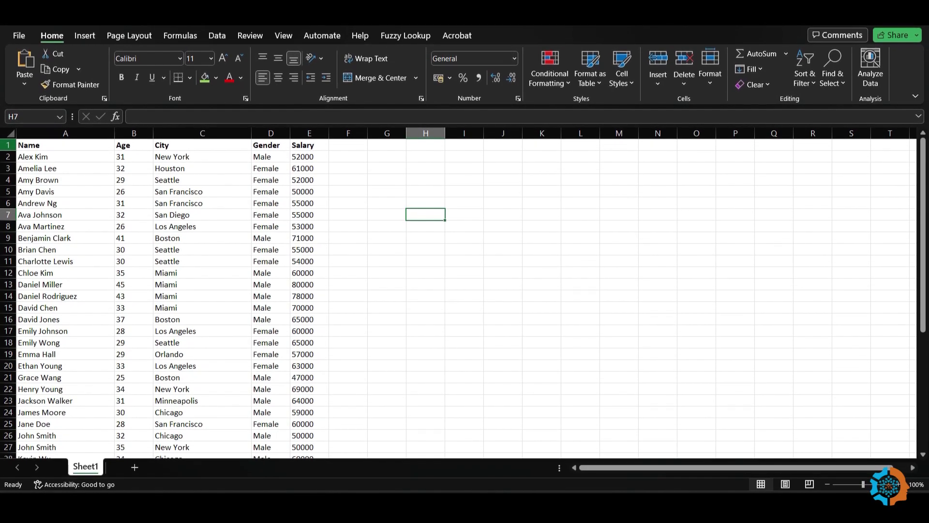
left_click(804, 71)
left_click(415, 191)
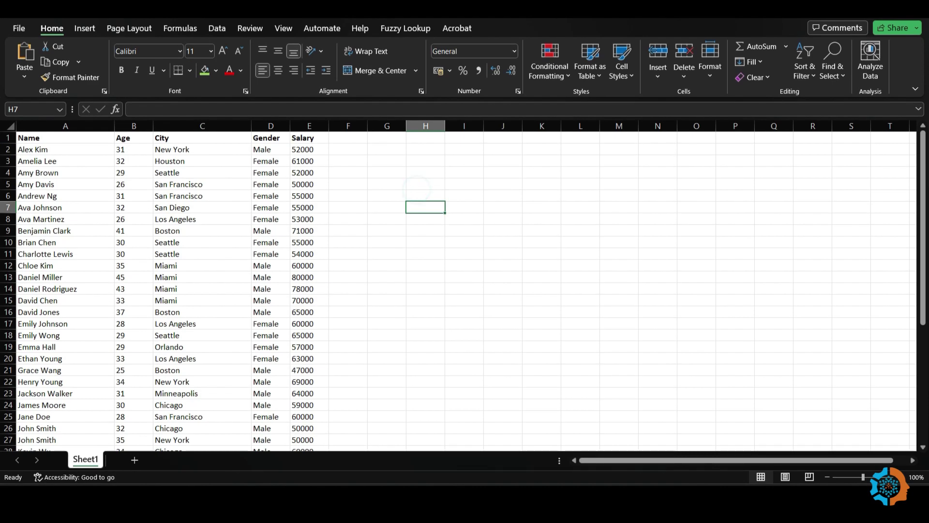
- Turn on filtering for the table's header row
key("ctrl+Home")
key("shift+space")
left_click(803, 71)
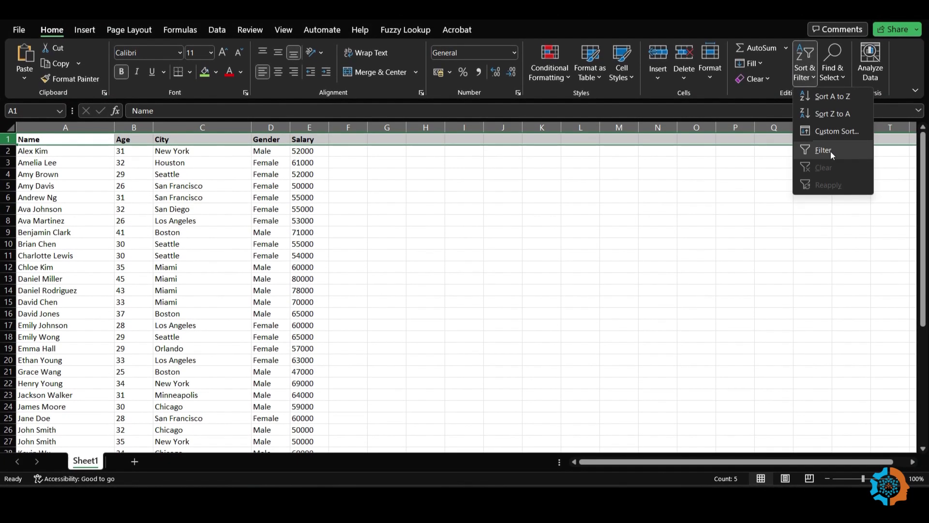
left_click(830, 150)
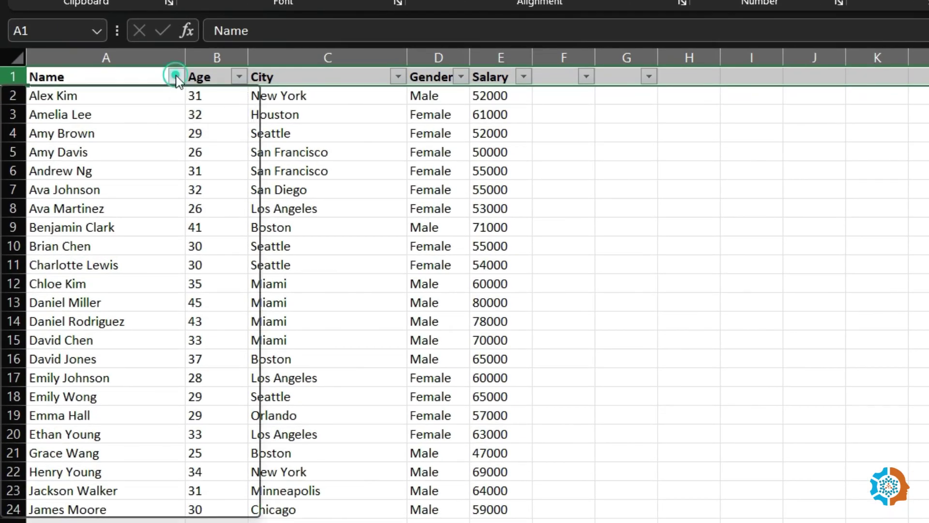
- Filter the Name column to only the first three listed names, and show all names again
left_click(171, 83)
left_click(53, 306)
left_click(52, 324)
left_click(52, 341)
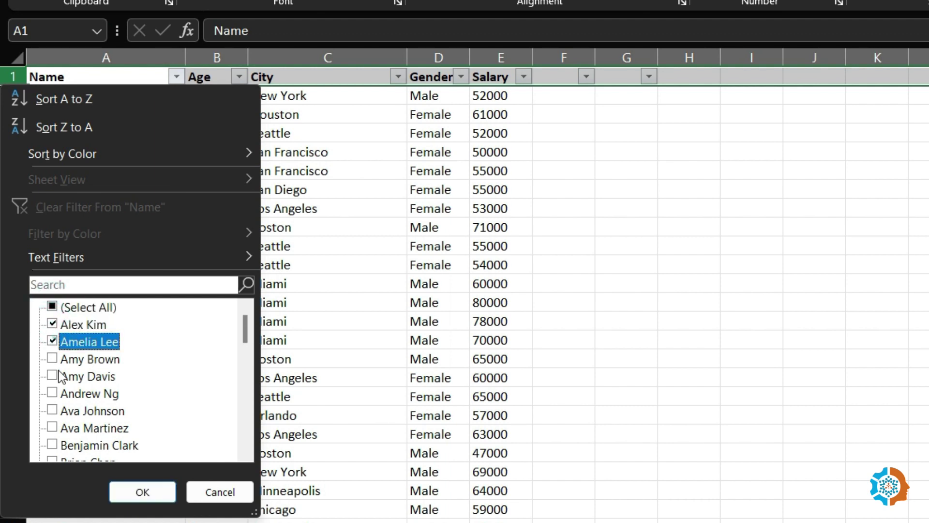
left_click(53, 358)
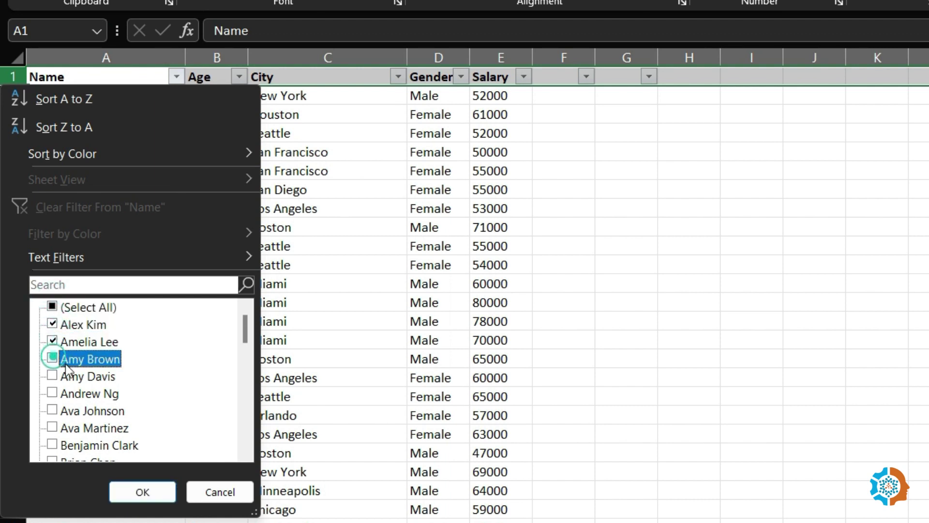
left_click(142, 492)
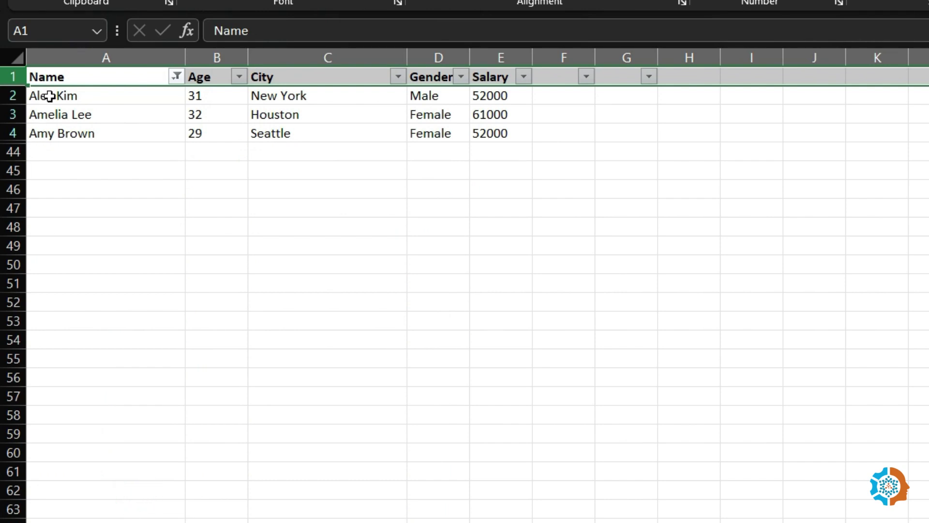
left_click(176, 76)
left_click(147, 494)
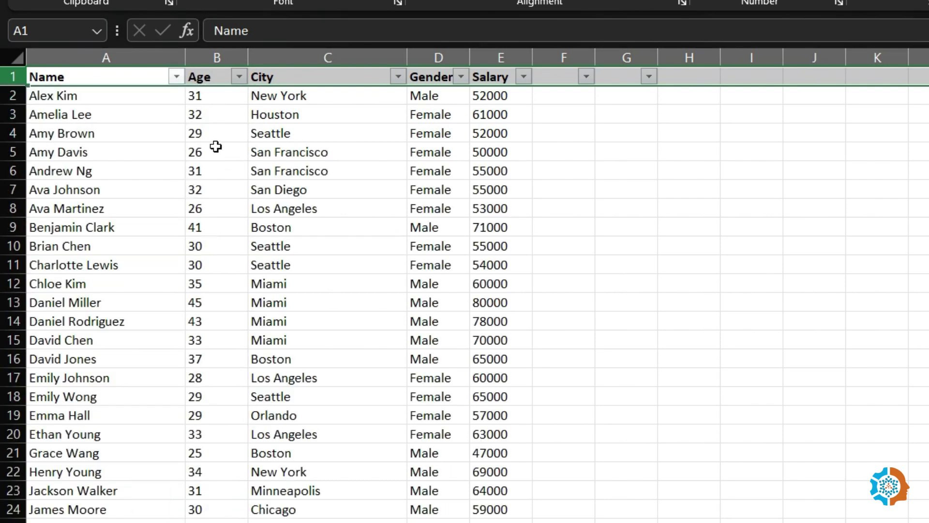
- Filter the Age column with a number filter for values greater than 30
left_click(239, 76)
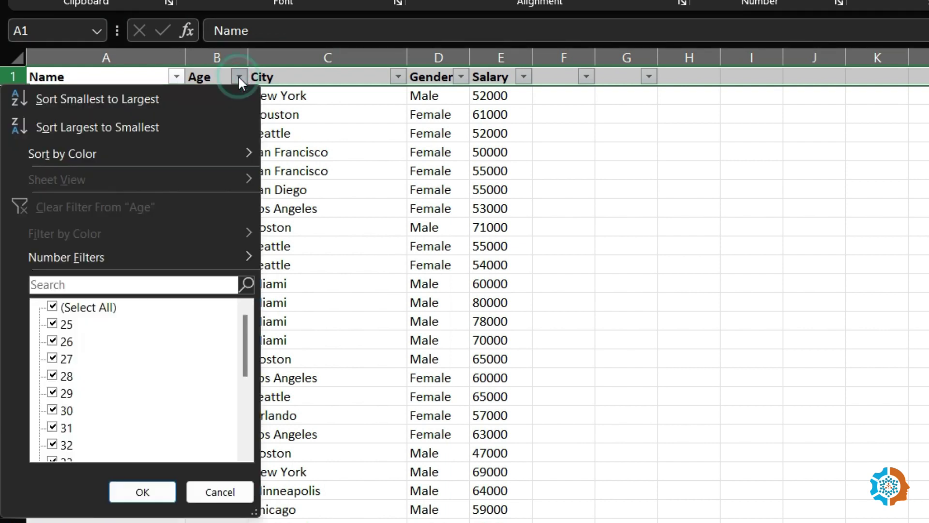
left_click(71, 257)
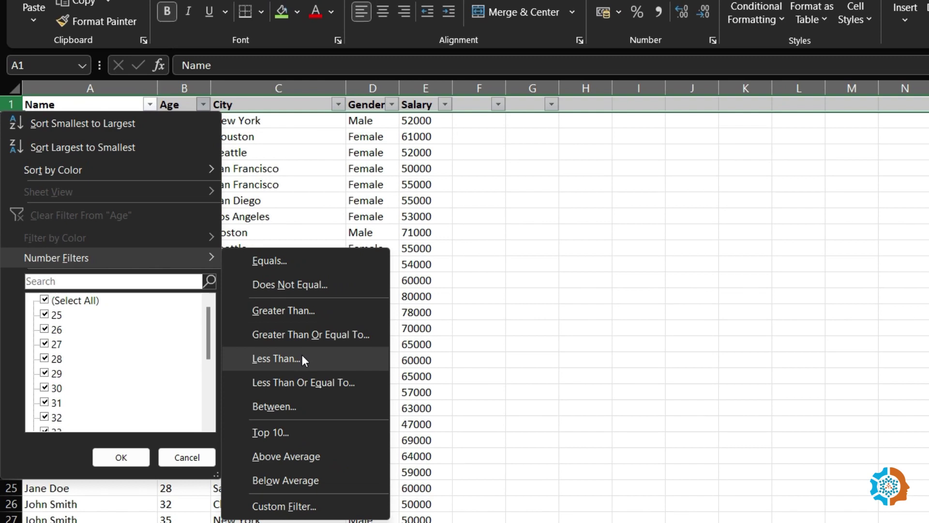
left_click(301, 310)
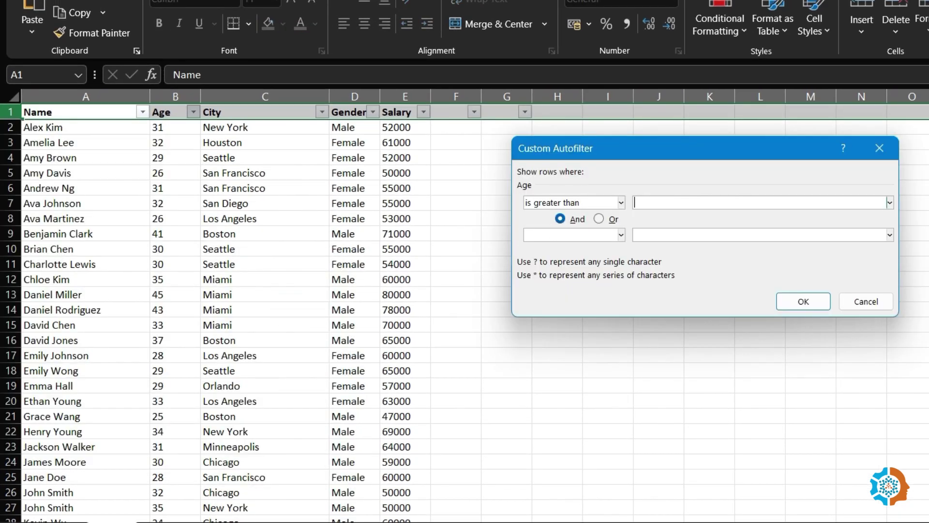
type("30")
left_click(793, 301)
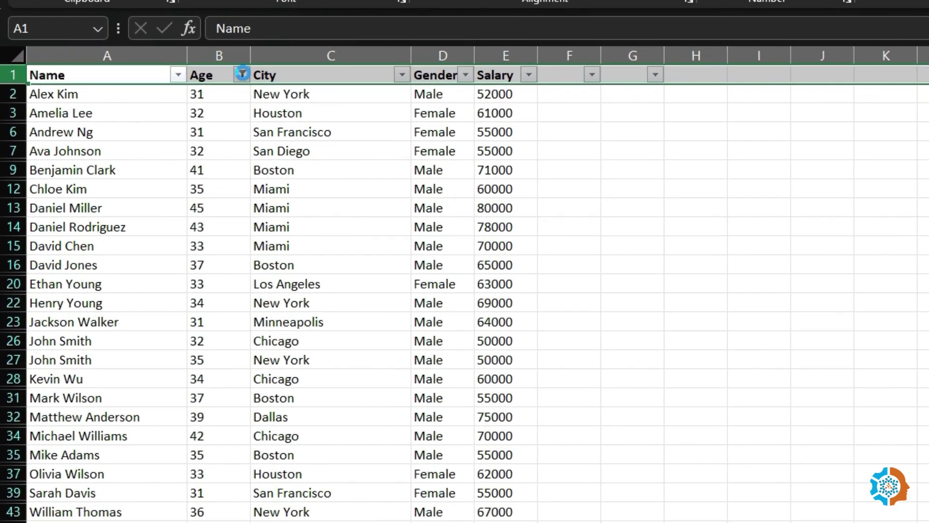
left_click(235, 79)
mouse_move(59, 259)
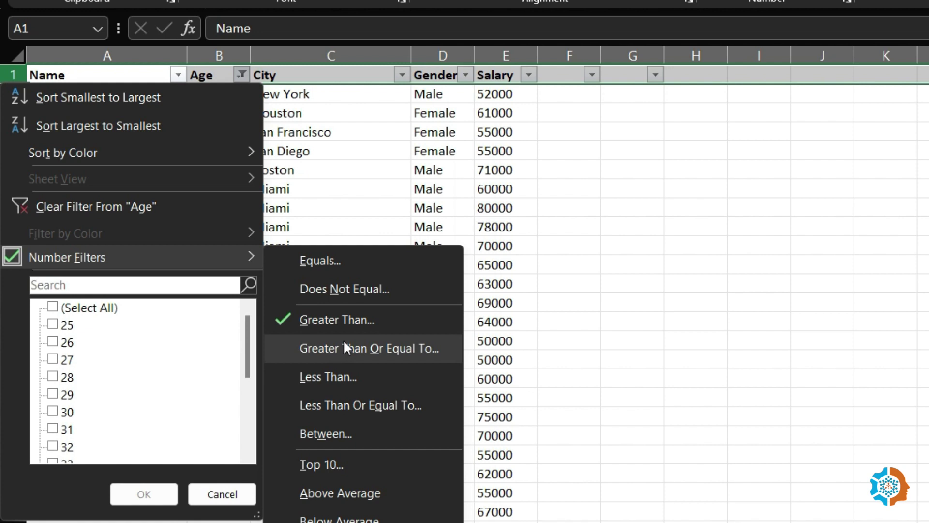
key("Escape")
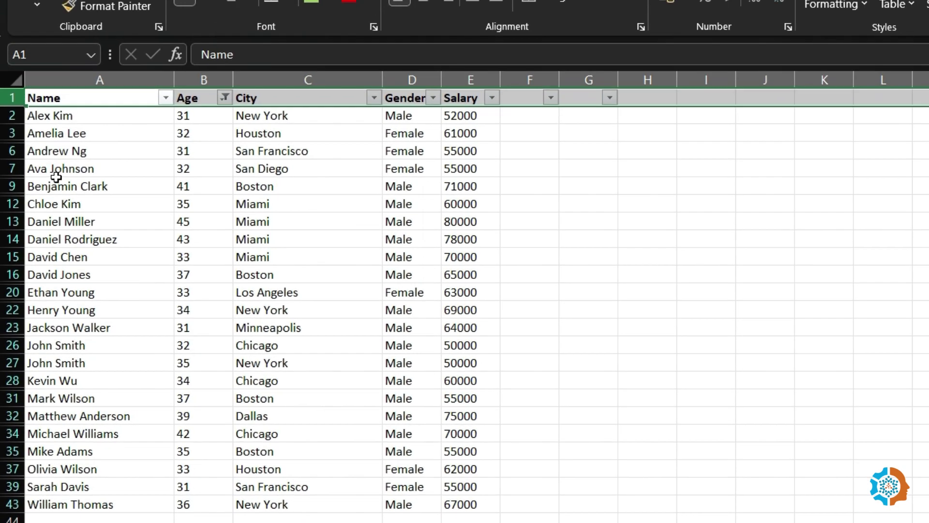
- Fill the visible name cells from A6 to A12 light green and from A14 to A22 yellow
left_click(65, 137)
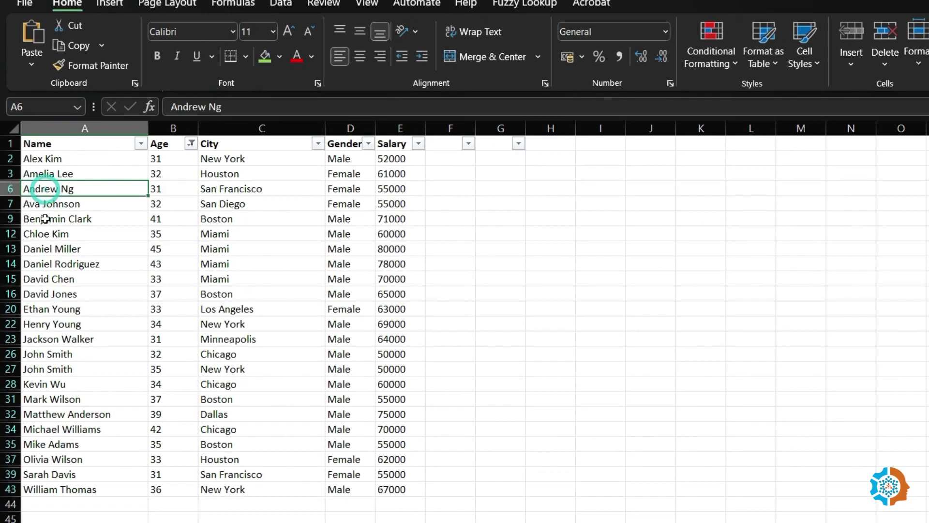
left_click_drag(62, 189, 59, 324)
left_click(265, 55)
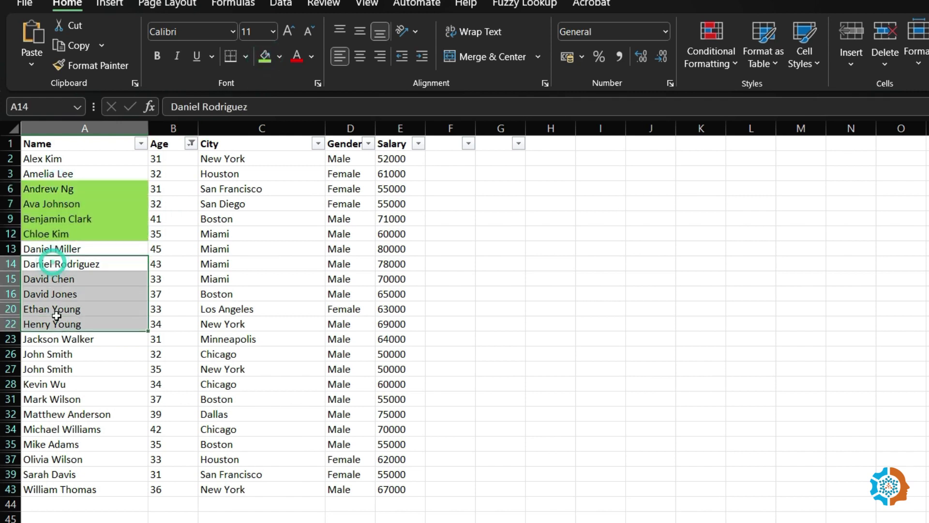
left_click(281, 56)
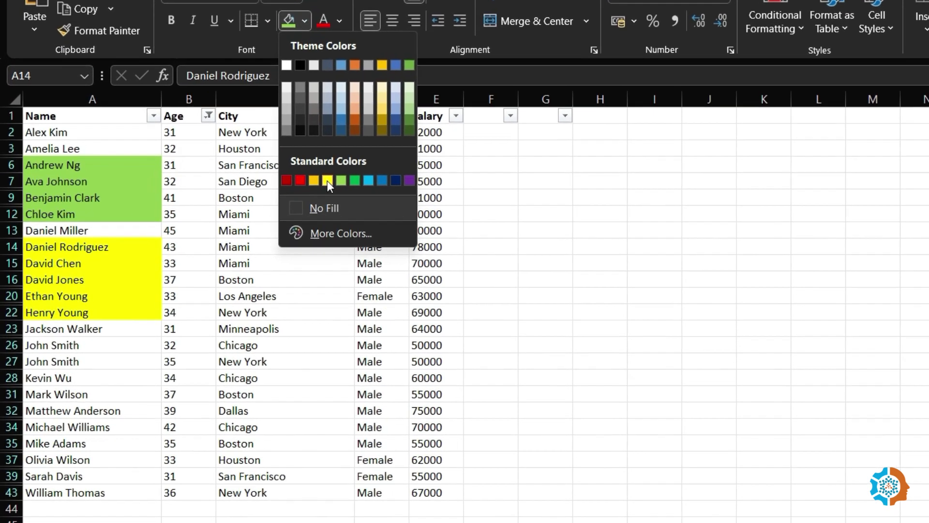
left_click(301, 199)
- Filter the Name column by the light green cell color and reopen its filter options
left_click(161, 98)
mouse_move(61, 240)
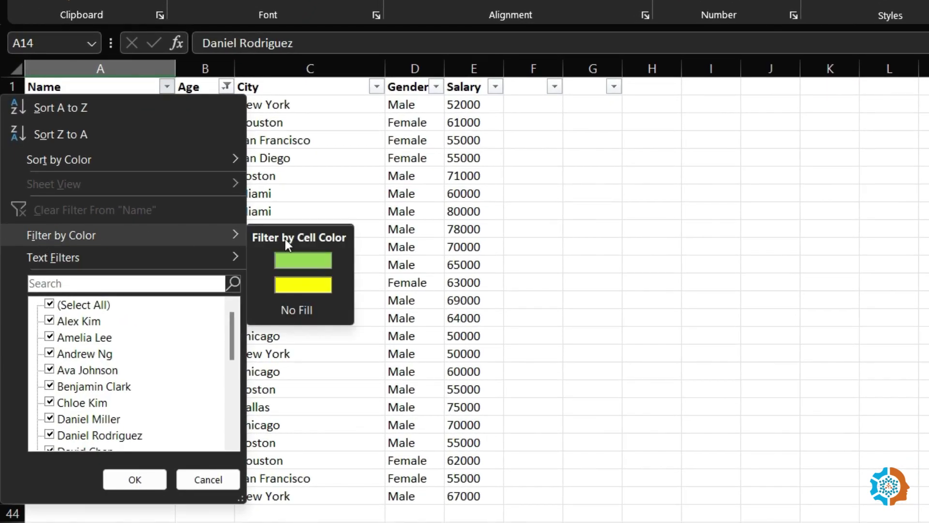
left_click(302, 262)
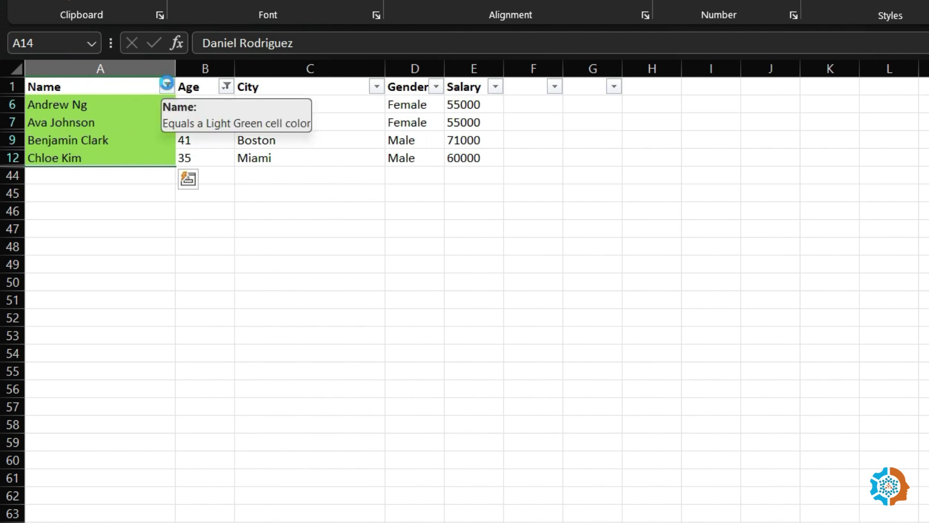
left_click(166, 86)
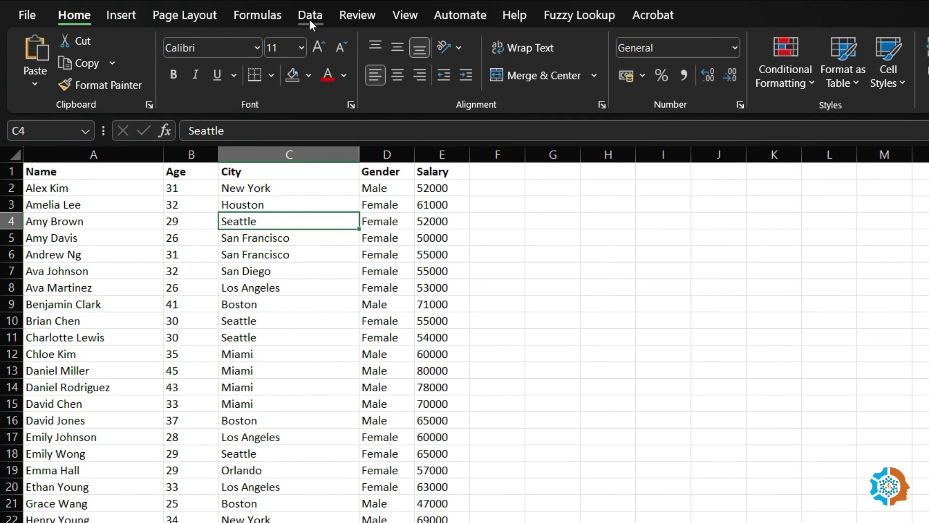
- Apply an in-place advanced filter with list range C:D, column C as criteria range and unique records only, and clear the filter
left_click(309, 18)
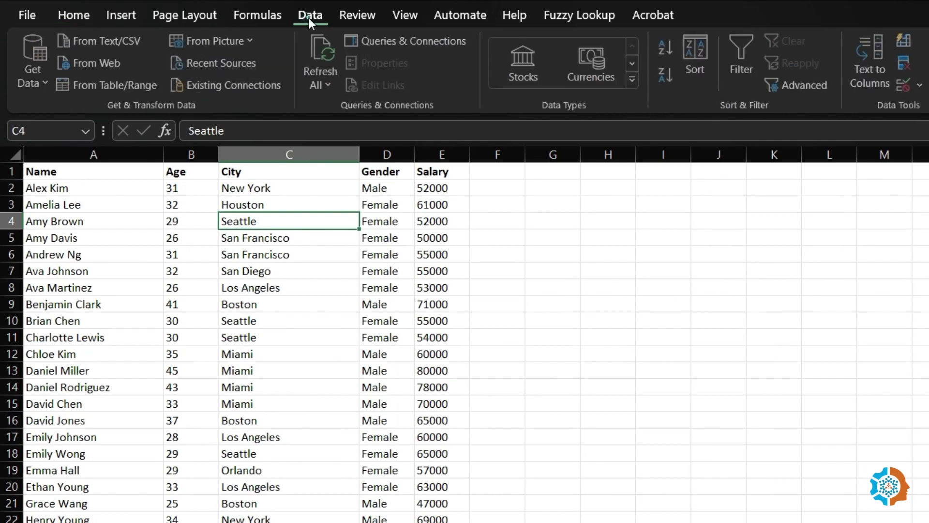
left_click(802, 83)
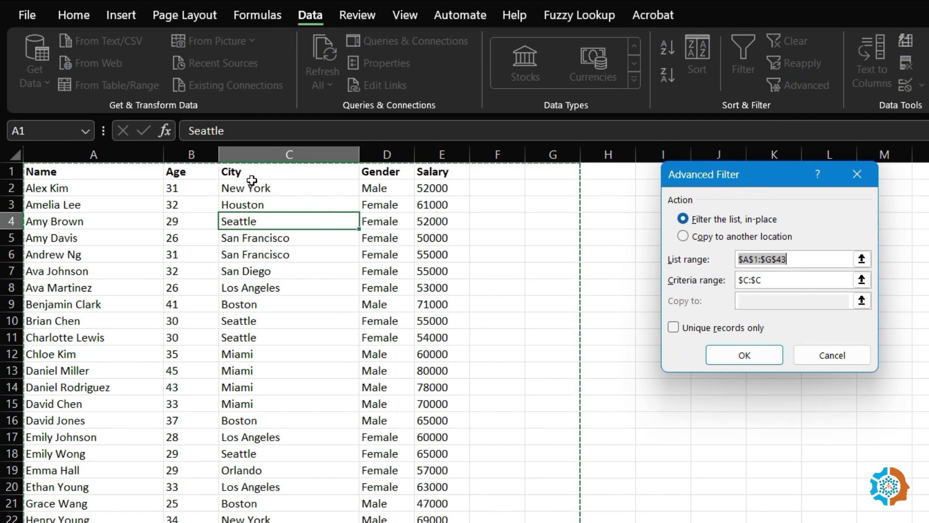
left_click_drag(254, 154, 387, 153)
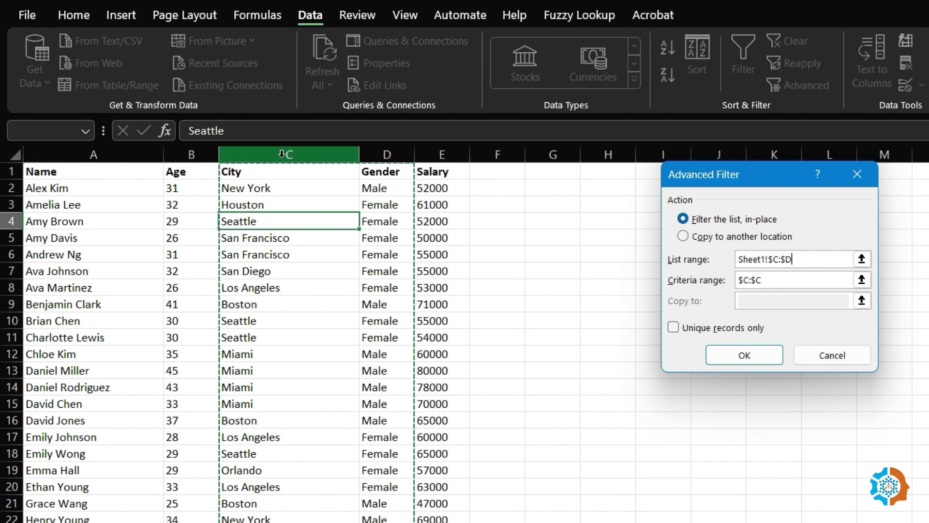
left_click(782, 281)
left_click(289, 155)
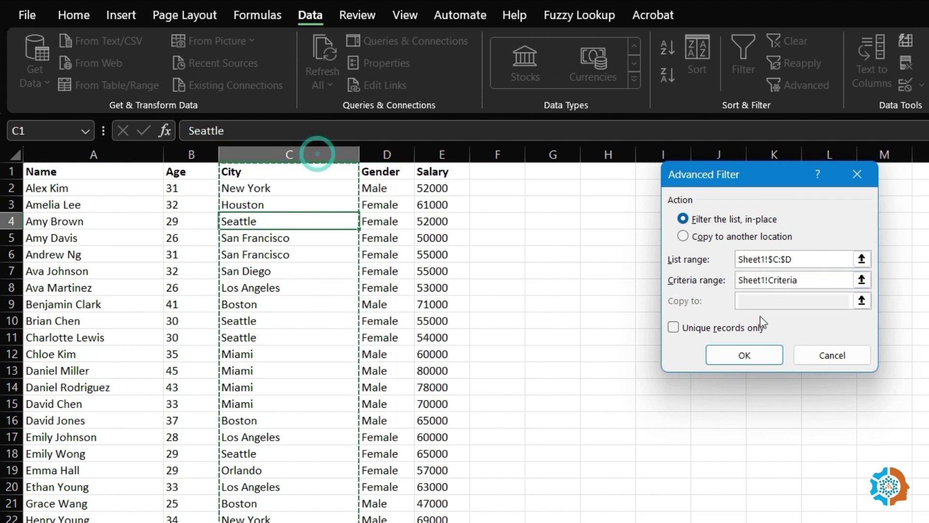
left_click(678, 332)
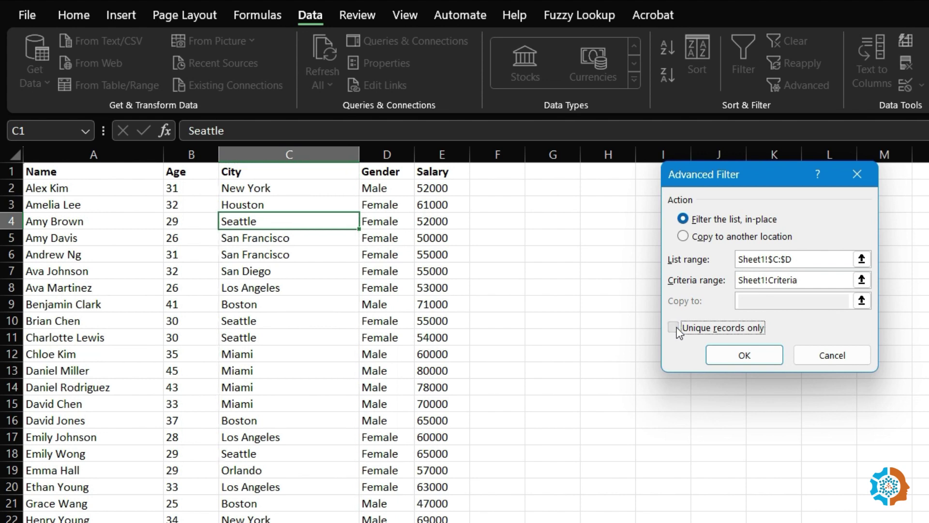
left_click(765, 354)
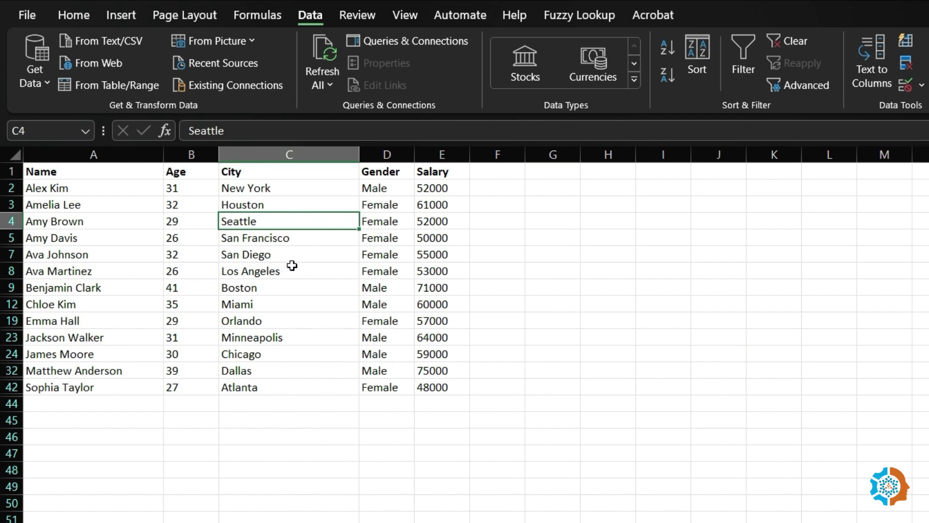
key("alt+a")
key("c")
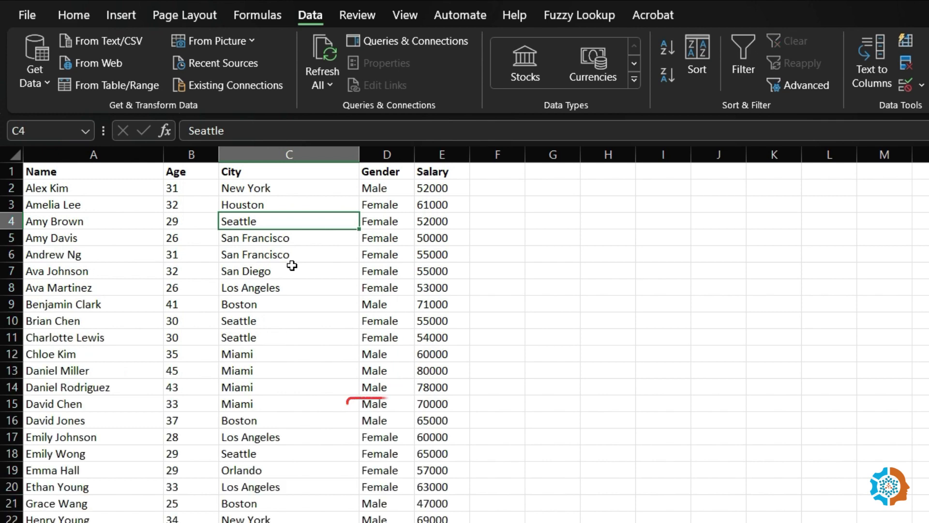